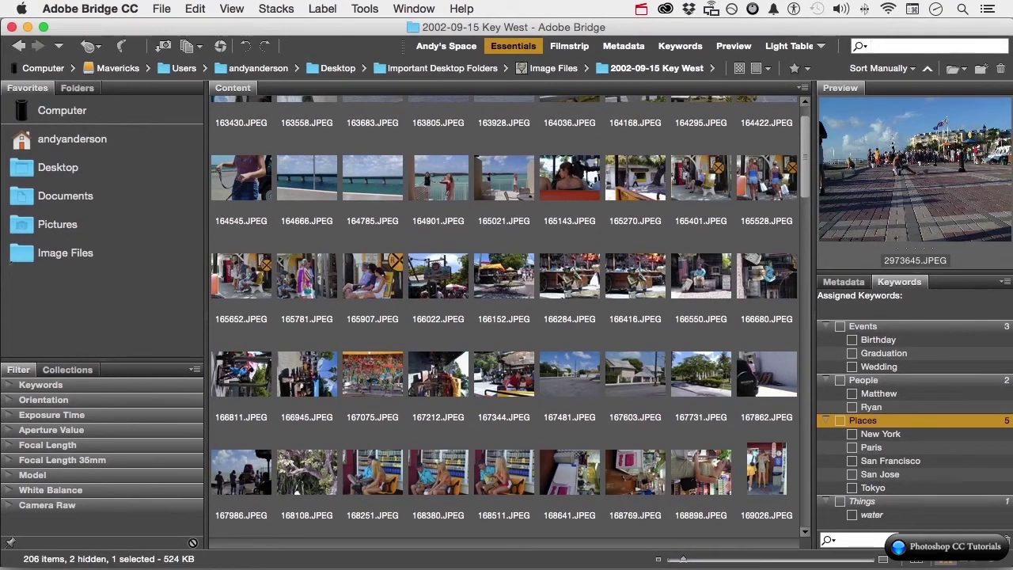
# Add a new Florida keyword nested under the Places category.
pyautogui.scroll(2, 567, 365)
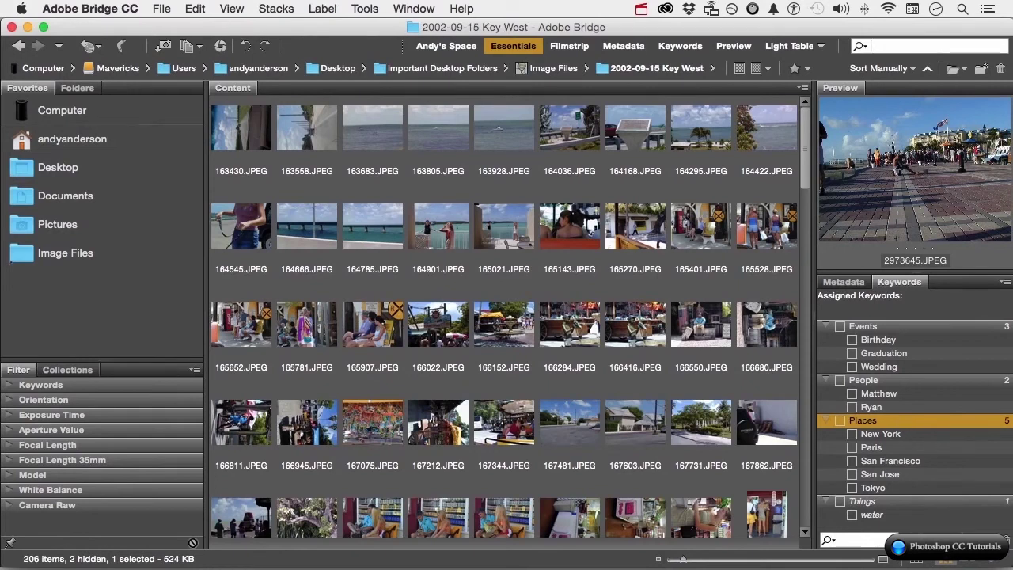
pyautogui.click(960, 528)
pyautogui.write('Florid')
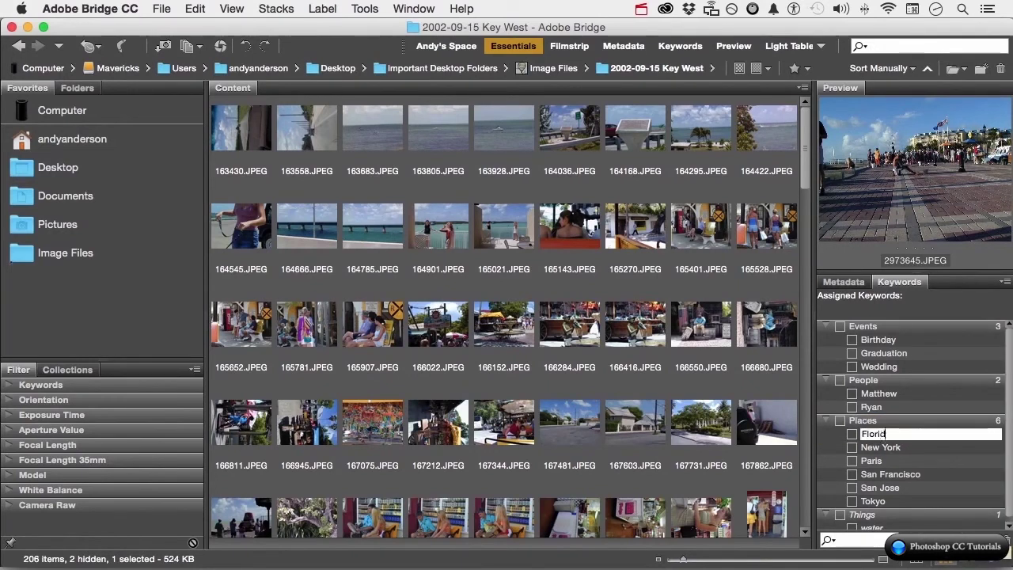
pyautogui.write('aa')
pyautogui.press('Return')
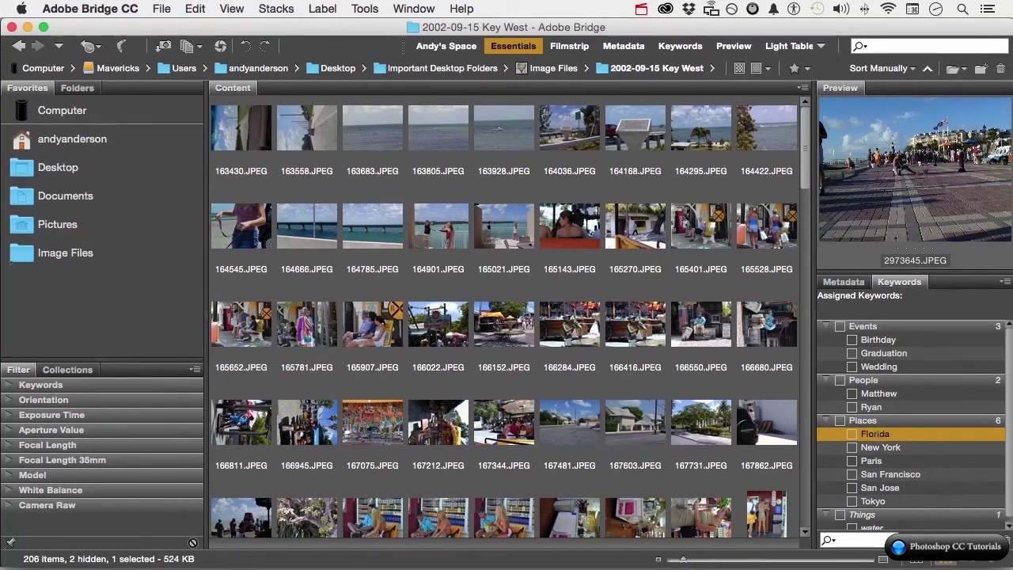
# Add a Key West sub keyword inside Florida.
pyautogui.click(979, 539)
pyautogui.write('Key We')
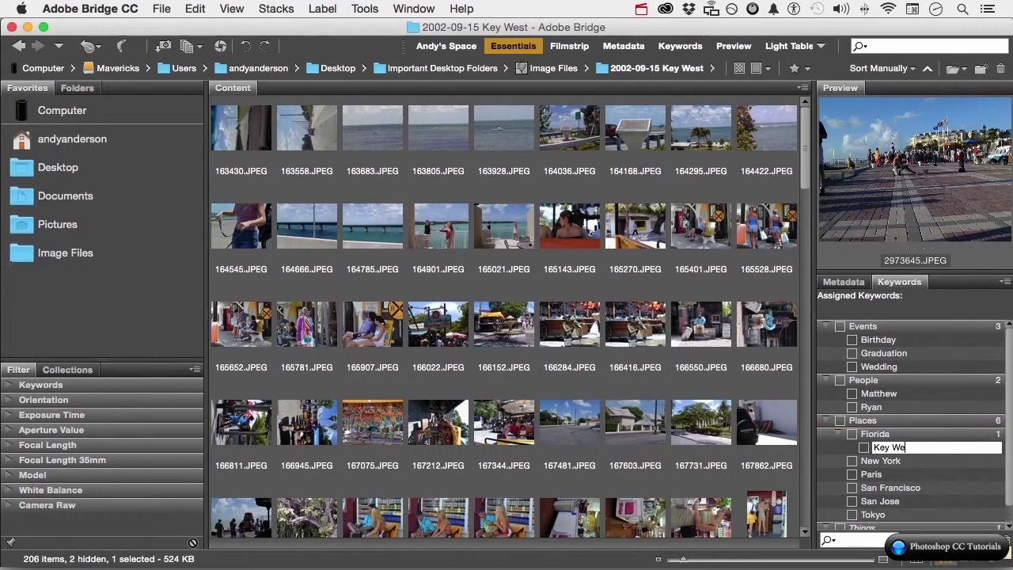
pyautogui.write('st')
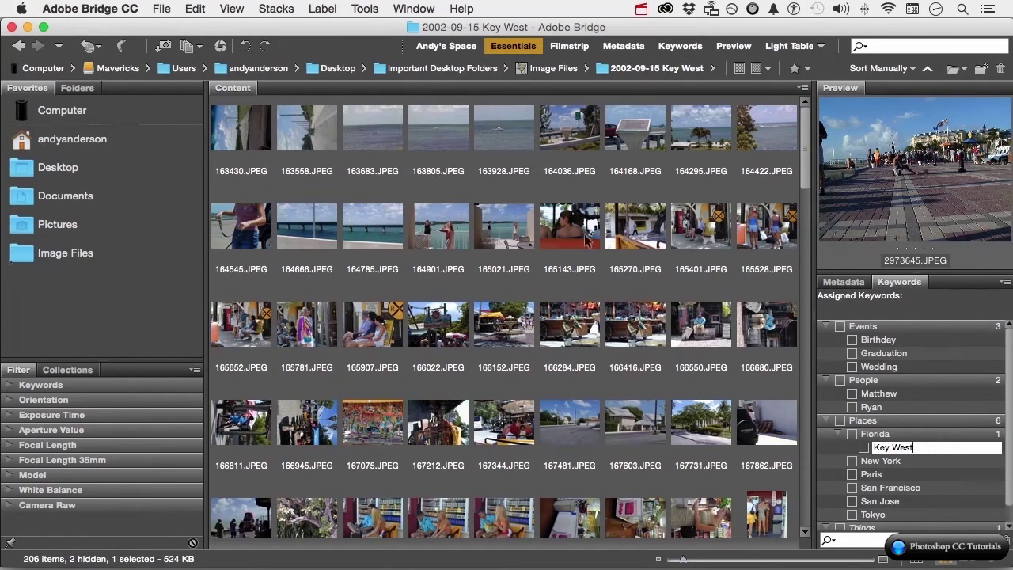
pyautogui.click(586, 240)
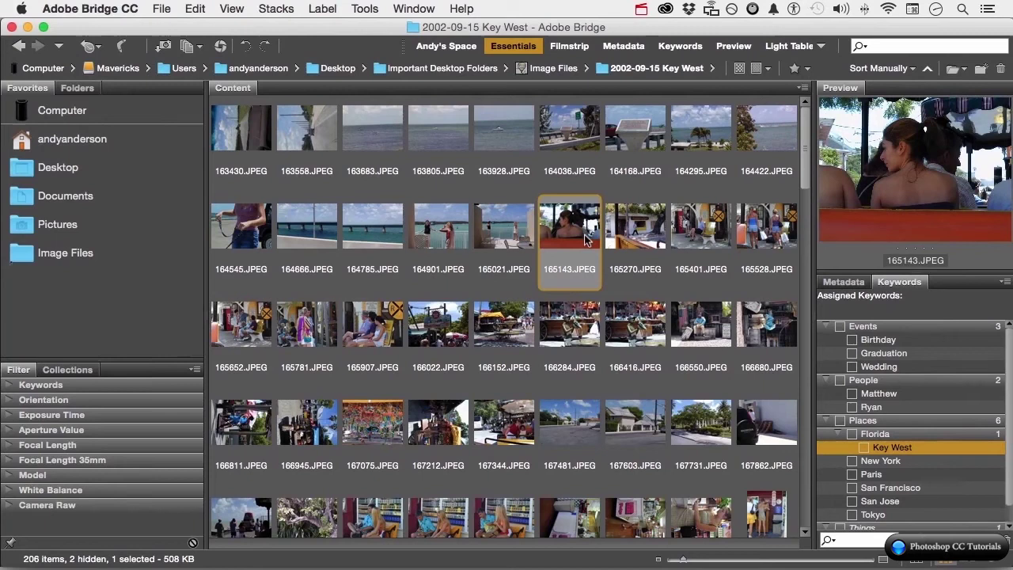
# Tag all photos with Florida and Key West, then select only photo 166416.JPEG.
pyautogui.press('super+a')
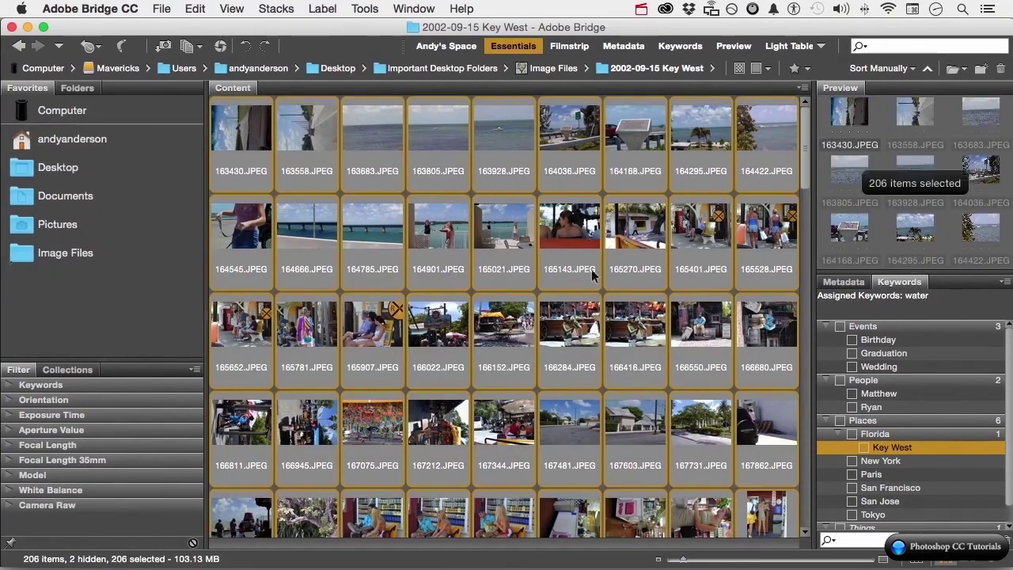
pyautogui.click(851, 434)
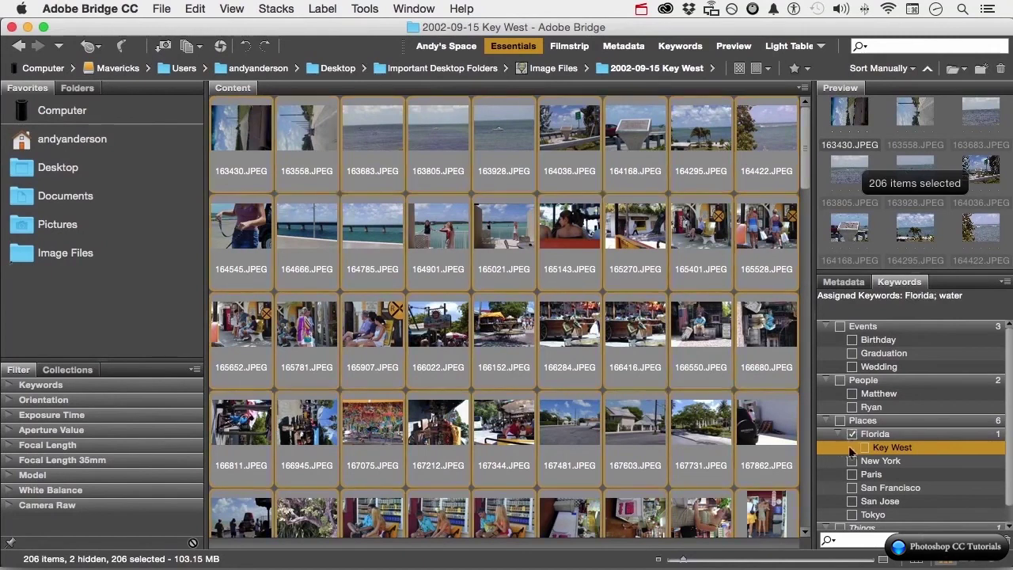
pyautogui.click(863, 447)
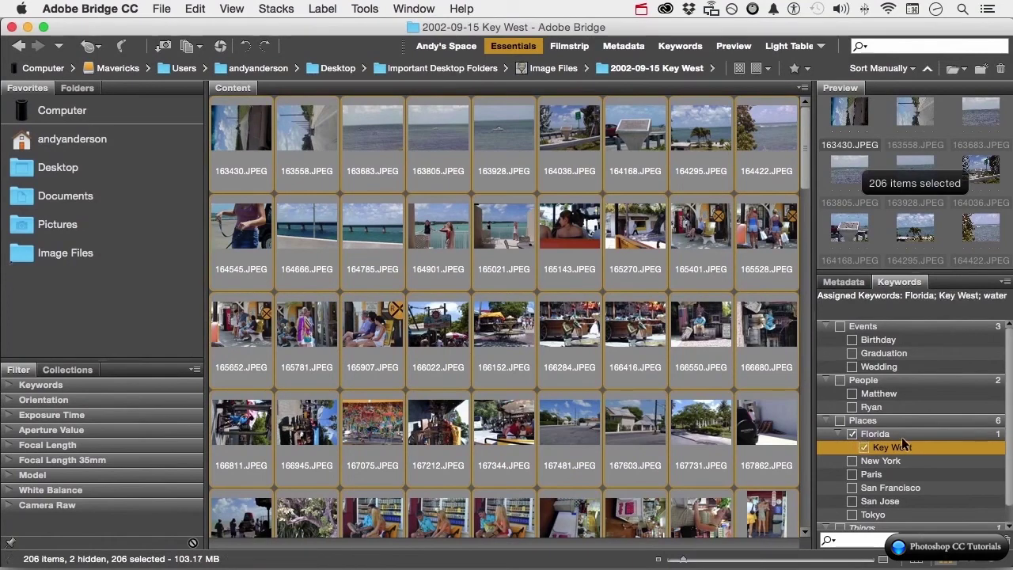
pyautogui.click(638, 325)
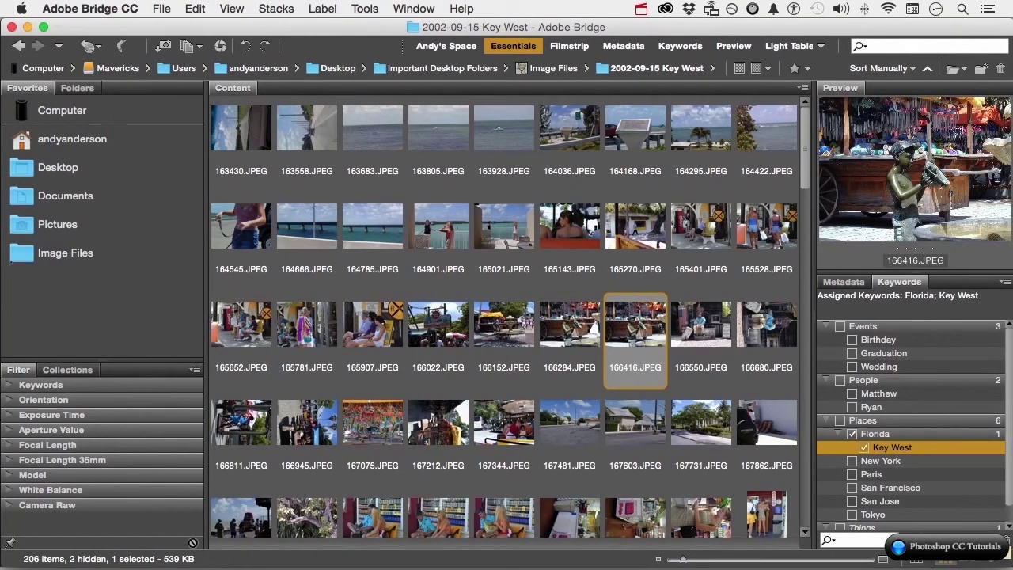
# Create a Mallory Square keyword nested under Key West.
pyautogui.click(977, 540)
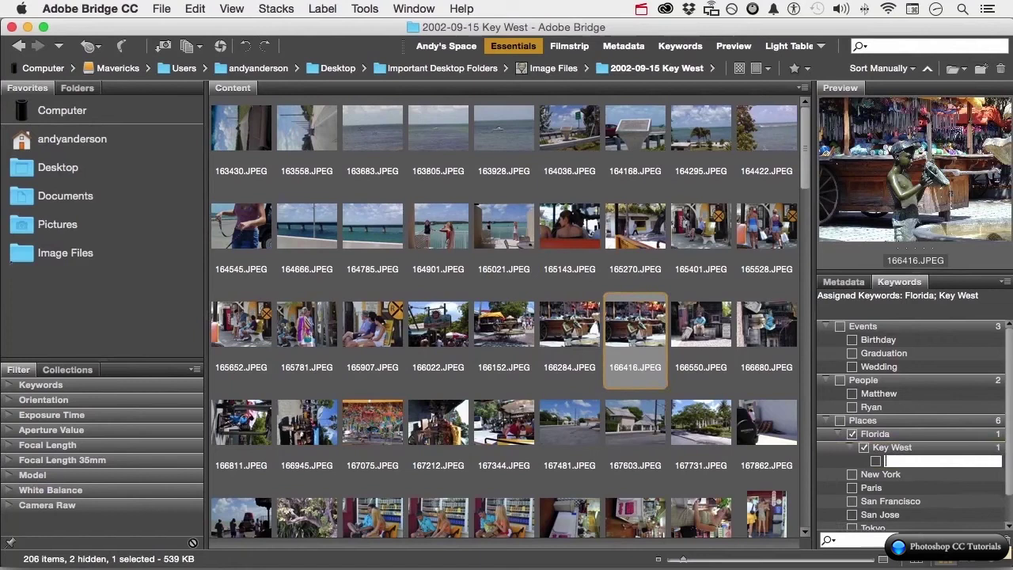
pyautogui.write('Mallory Square')
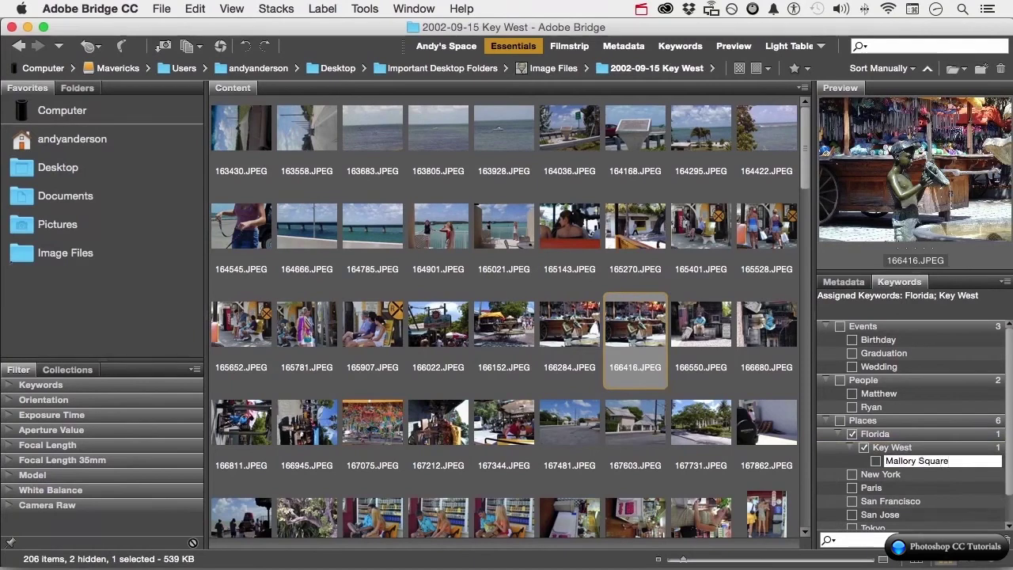
pyautogui.scroll(-5, 442, 347)
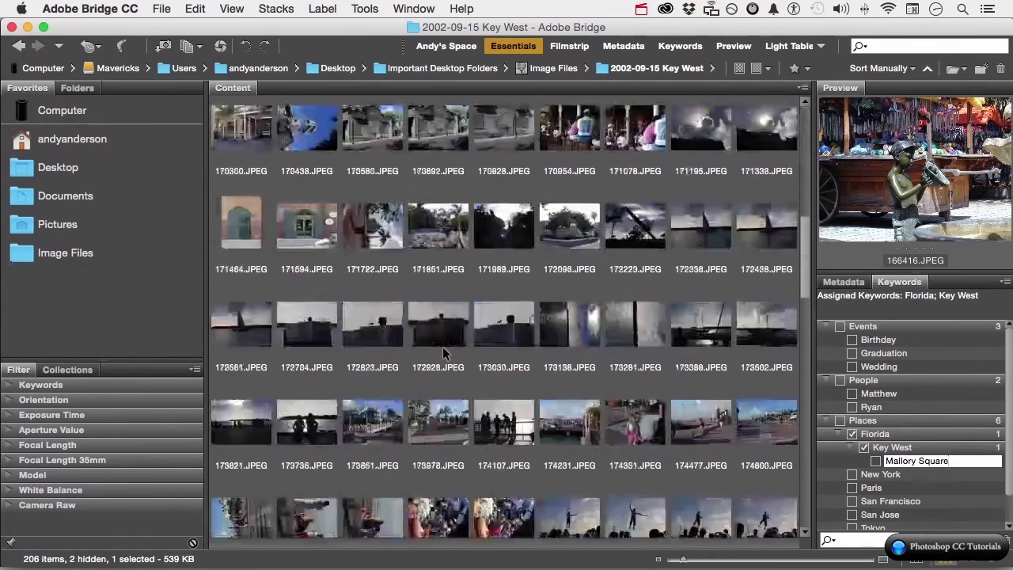
pyautogui.scroll(2, 442, 346)
pyautogui.scroll(2, 442, 347)
pyautogui.scroll(1, 442, 347)
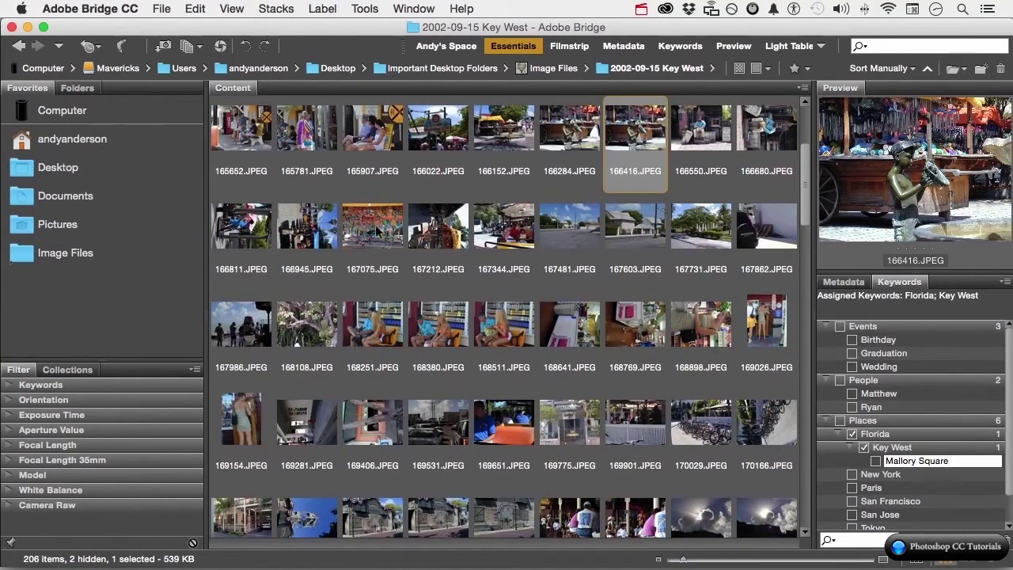
pyautogui.click(378, 230)
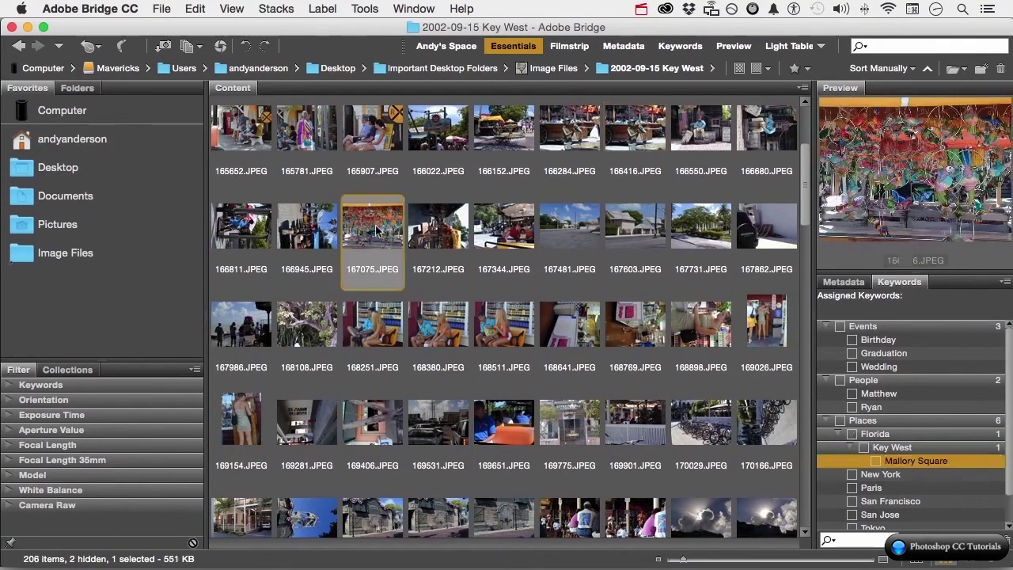
# Add 166022 and photos 174351, 174477, 174600, 174731, 175344, 175466, 175584, 175703 to the selection.
pyautogui.keyDown('super'); pyautogui.click(443, 130); pyautogui.keyUp('super')
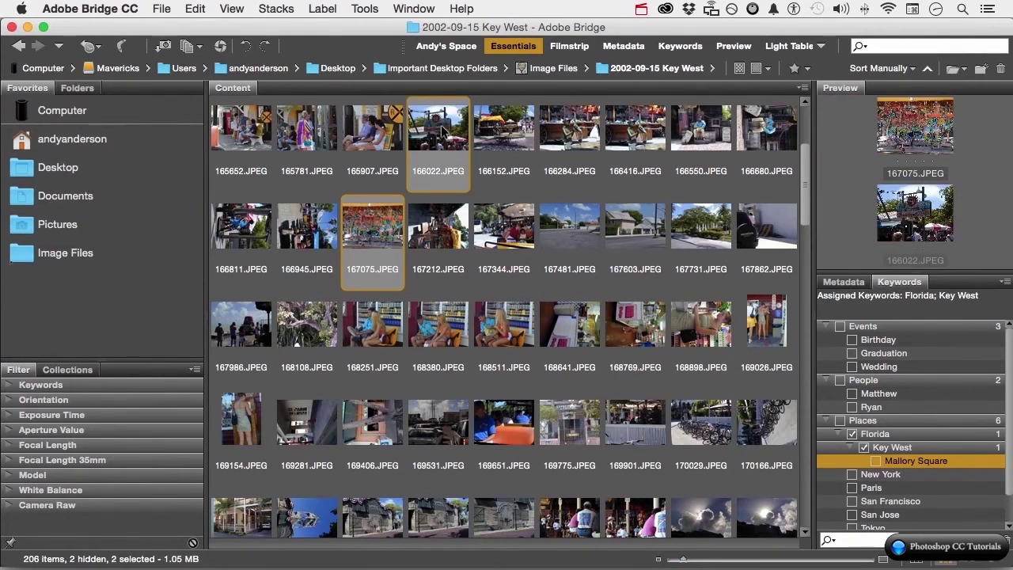
pyautogui.scroll(-2, 503, 291)
pyautogui.scroll(-1, 503, 288)
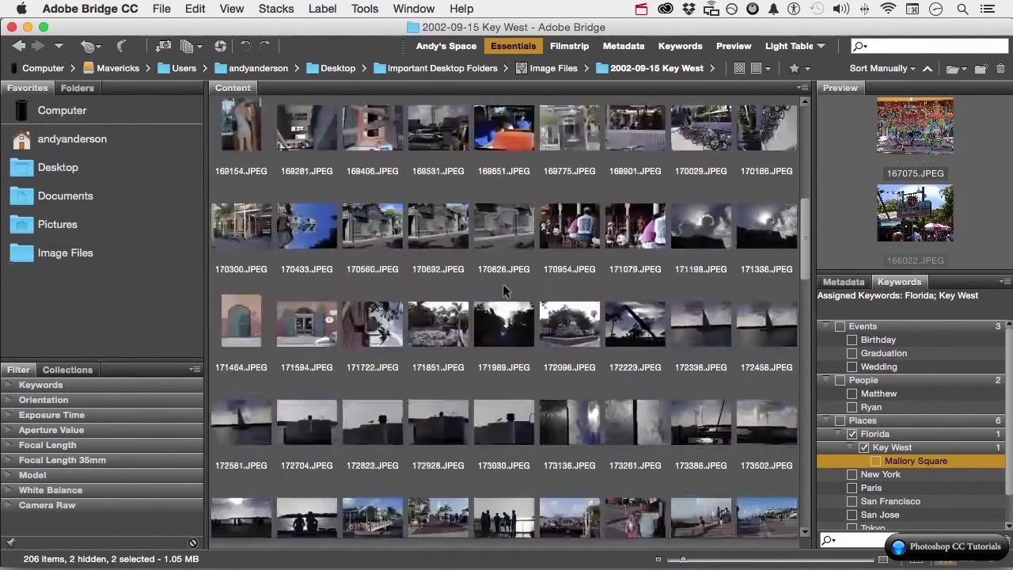
pyautogui.scroll(-1, 503, 288)
pyautogui.scroll(-2, 503, 288)
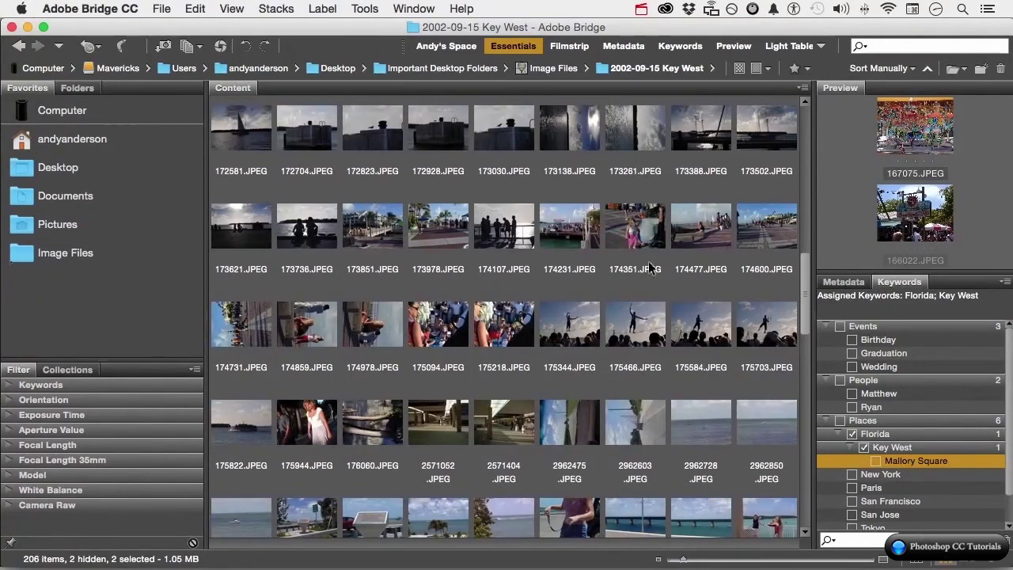
pyautogui.keyDown('super'); pyautogui.click(635, 223); pyautogui.keyUp('super')
pyautogui.keyDown('super'); pyautogui.click(712, 229); pyautogui.keyUp('super')
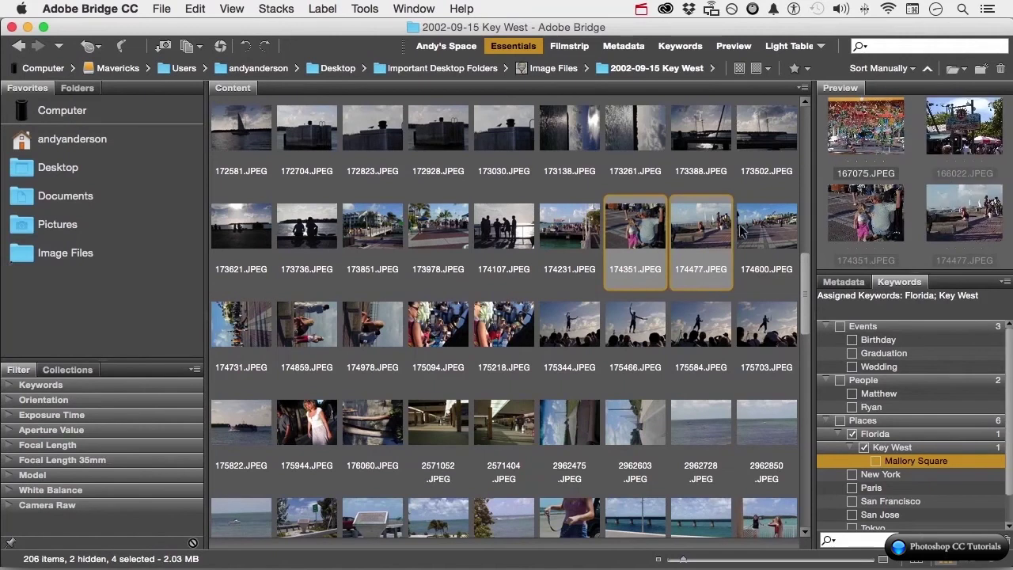
pyautogui.keyDown('super'); pyautogui.click(752, 231); pyautogui.keyUp('super')
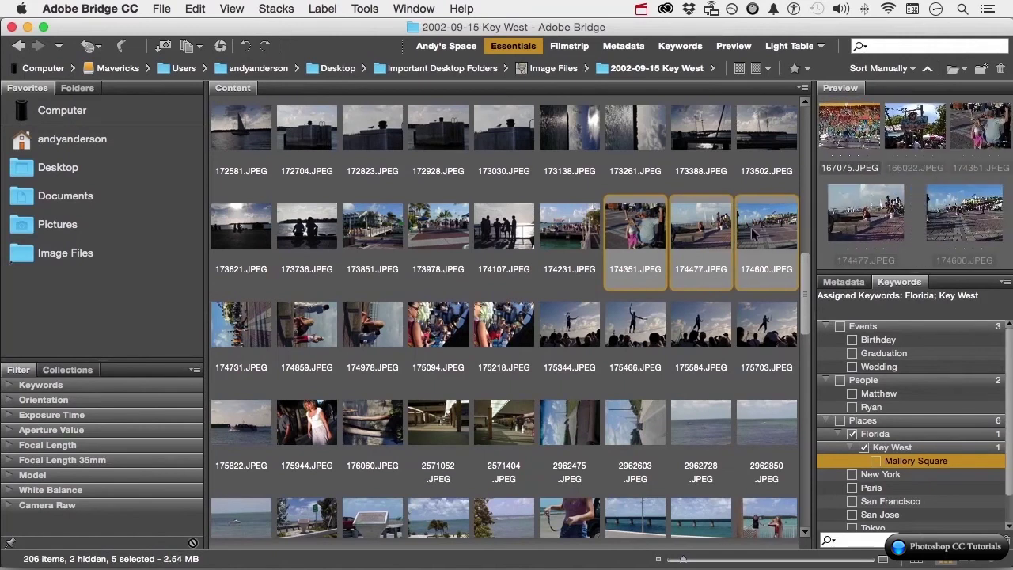
pyautogui.keyDown('super'); pyautogui.click(249, 324); pyautogui.keyUp('super')
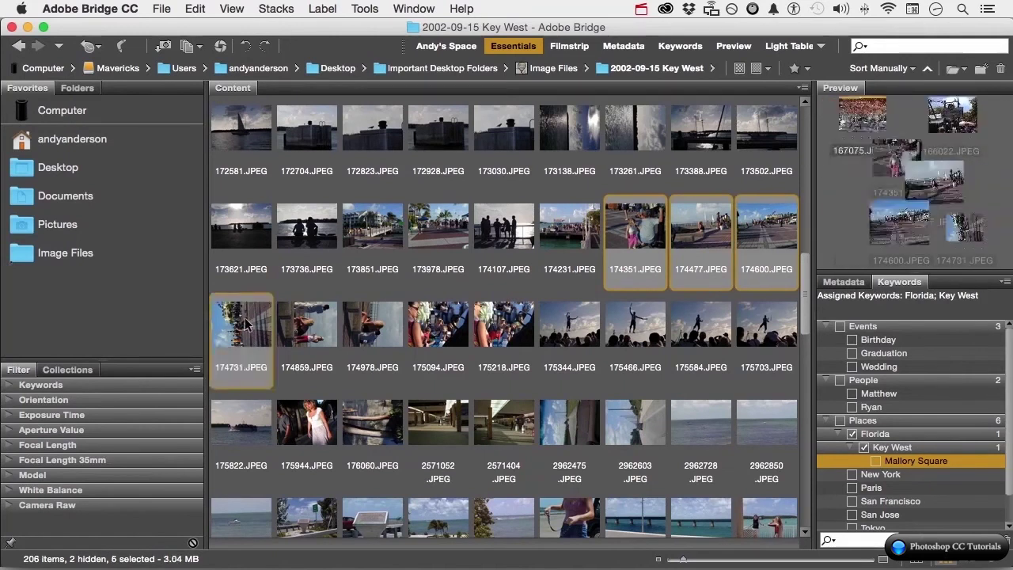
pyautogui.keyDown('super'); pyautogui.click(566, 329); pyautogui.keyUp('super')
pyautogui.keyDown('super'); pyautogui.click(637, 328); pyautogui.keyUp('super')
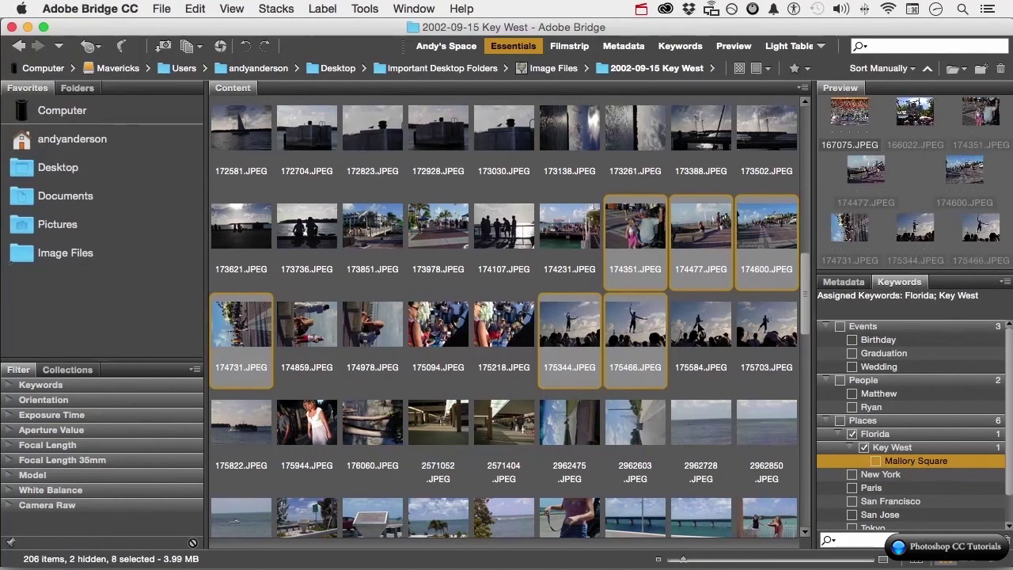
pyautogui.keyDown('super'); pyautogui.click(701, 329); pyautogui.keyUp('super')
pyautogui.keyDown('super'); pyautogui.click(766, 328); pyautogui.keyUp('super')
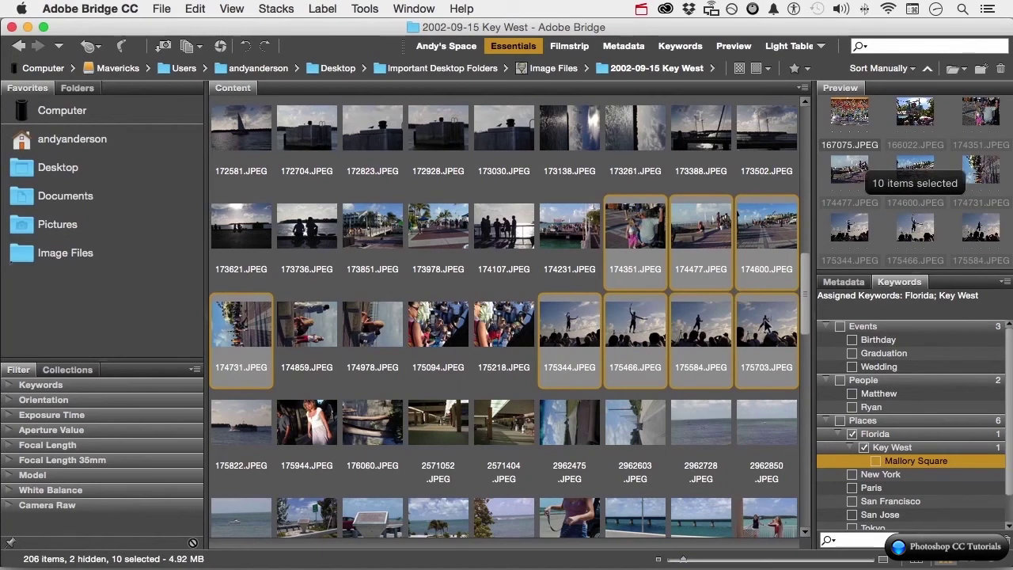
# Assign the Mallory Square keyword under Places > Florida > Key West to the ten selected photos.
pyautogui.click(875, 461)
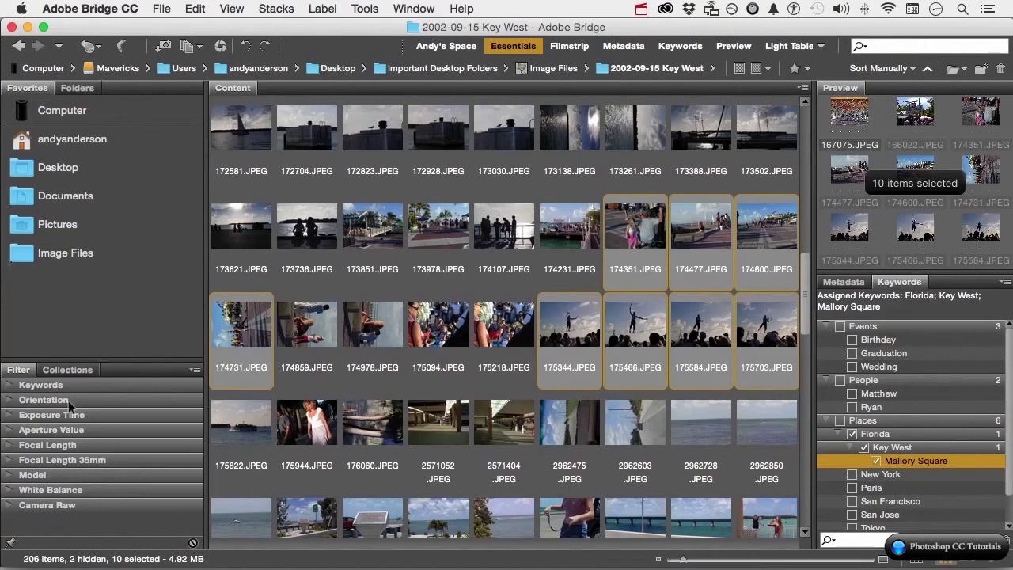
# Expand the Filter panel's Keywords, filter by Mallory Square and water, then clear both filters.
pyautogui.click(7, 386)
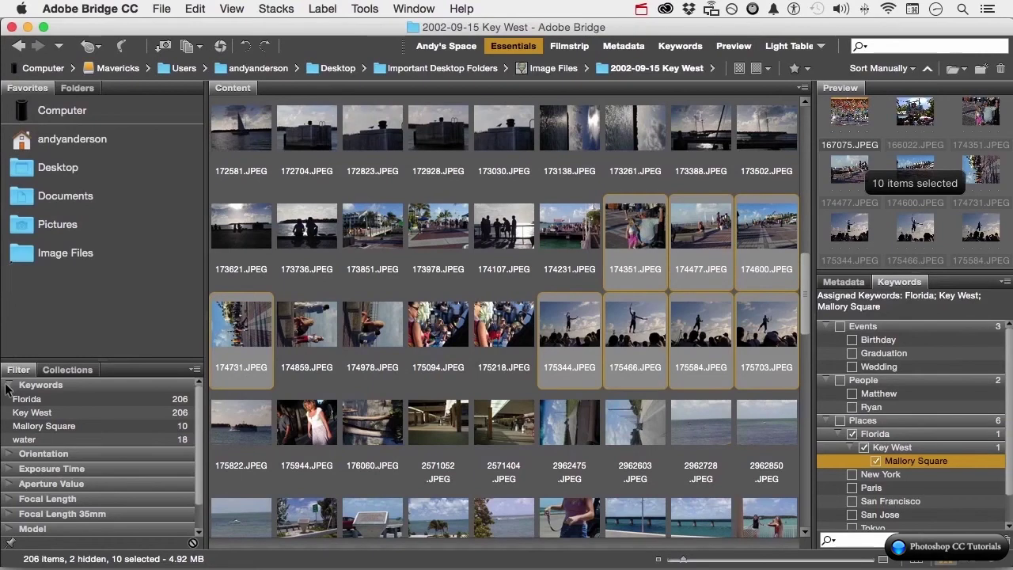
pyautogui.click(42, 426)
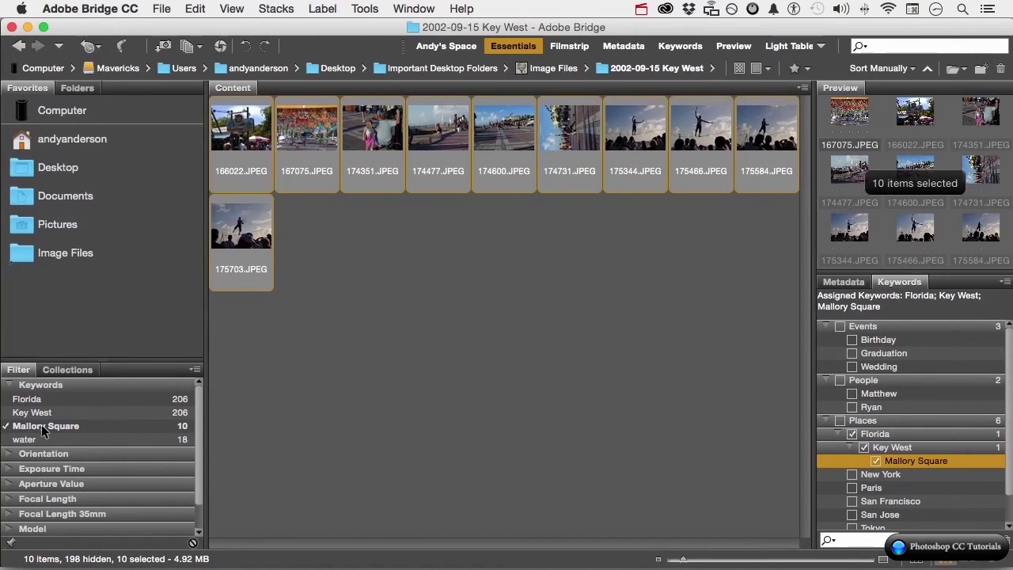
pyautogui.click(26, 440)
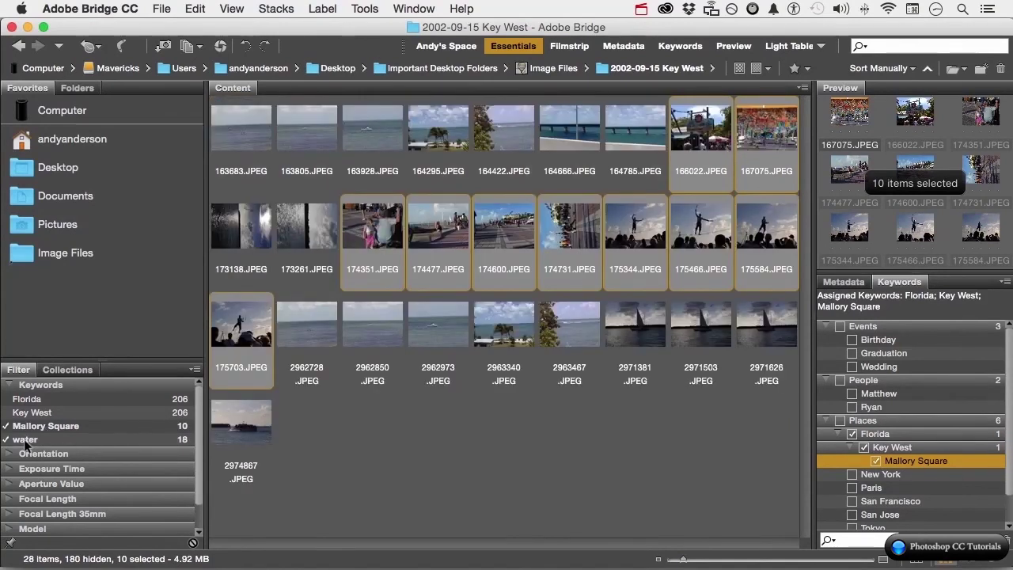
pyautogui.click(26, 431)
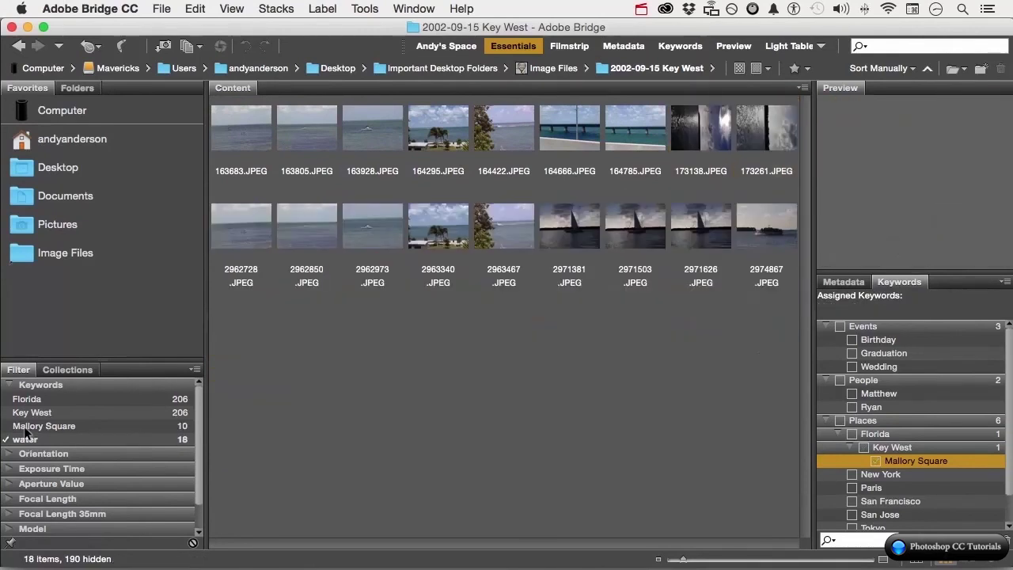
pyautogui.click(28, 440)
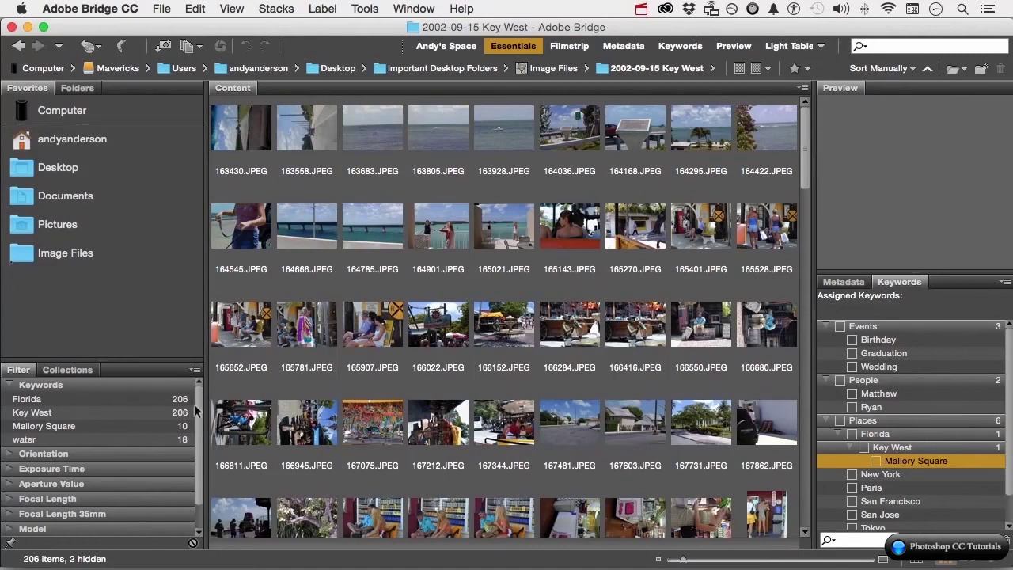
pyautogui.click(10, 385)
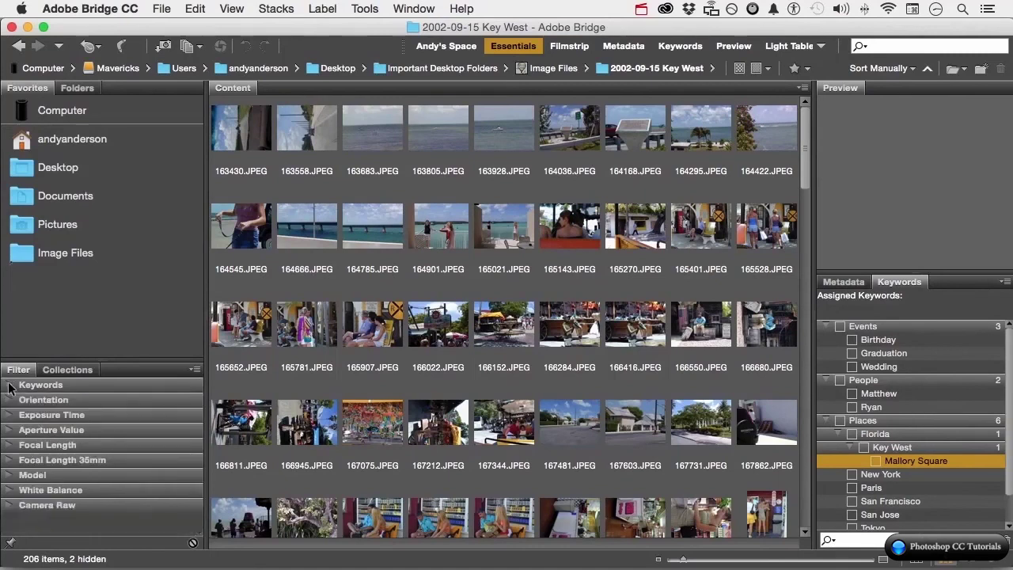
pyautogui.click(8, 400)
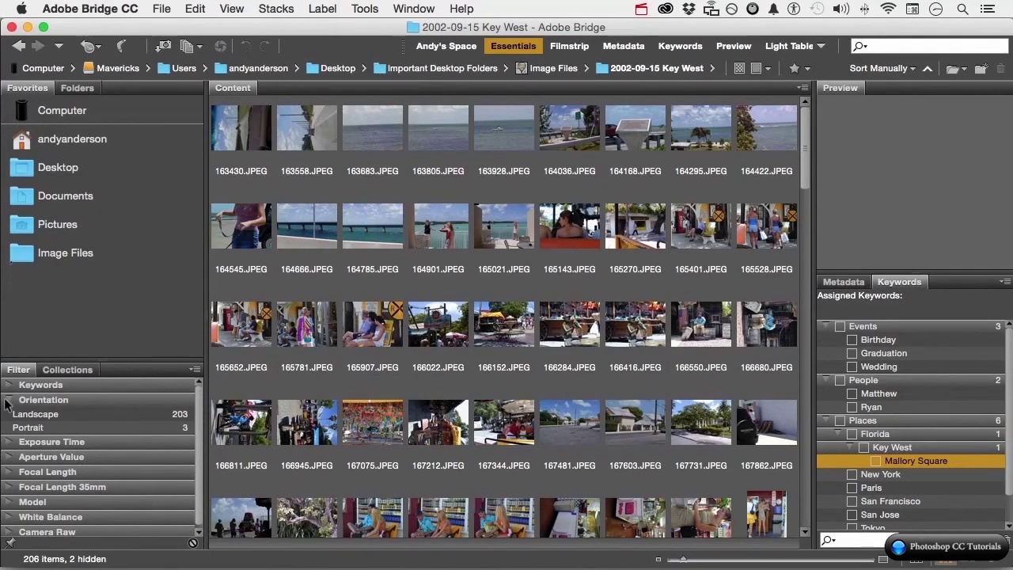
pyautogui.click(7, 400)
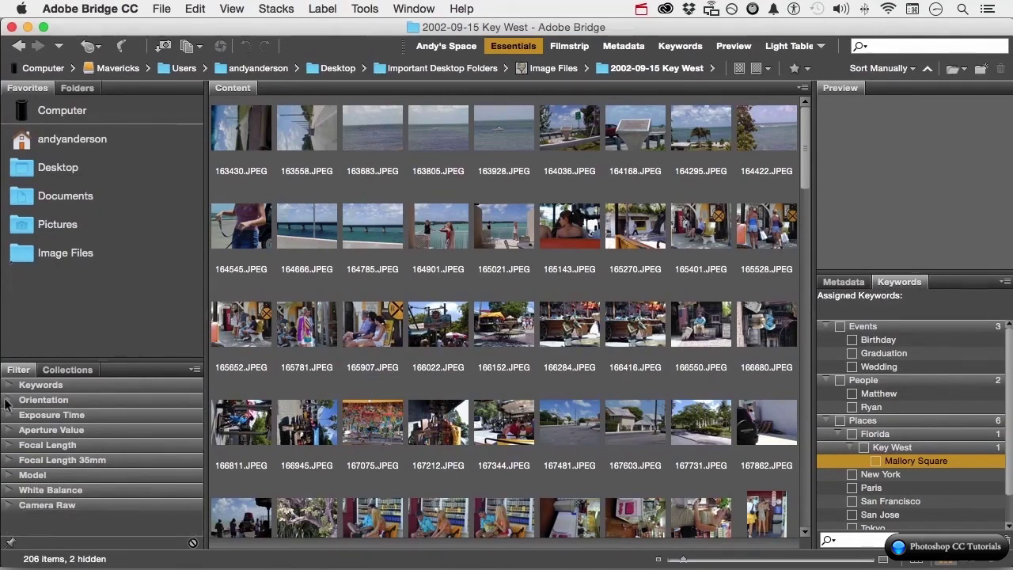
pyautogui.click(7, 415)
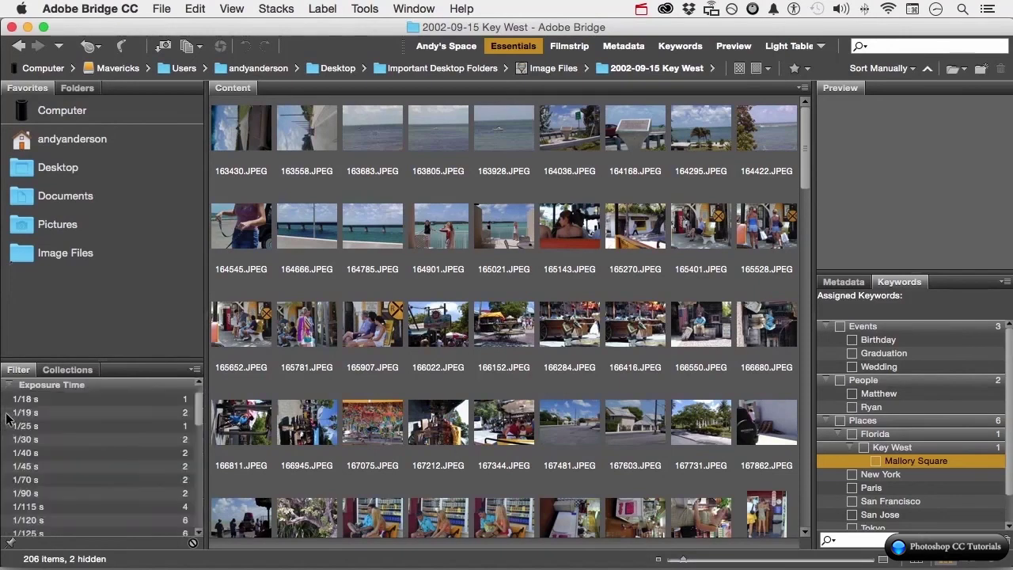
pyautogui.scroll(-5, 79, 451)
pyautogui.scroll(5, 78, 451)
pyautogui.scroll(-3, 78, 451)
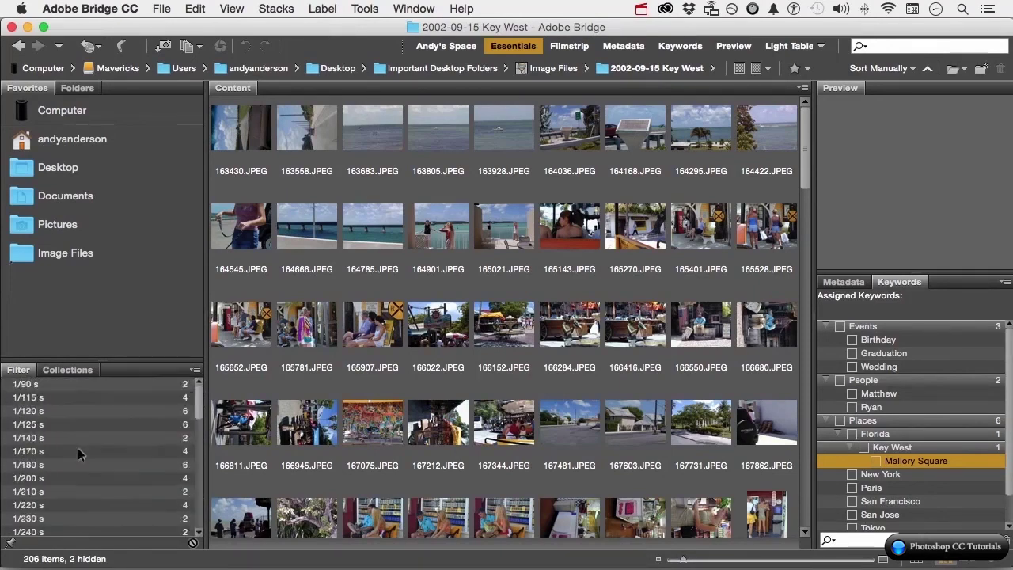
pyautogui.click(30, 424)
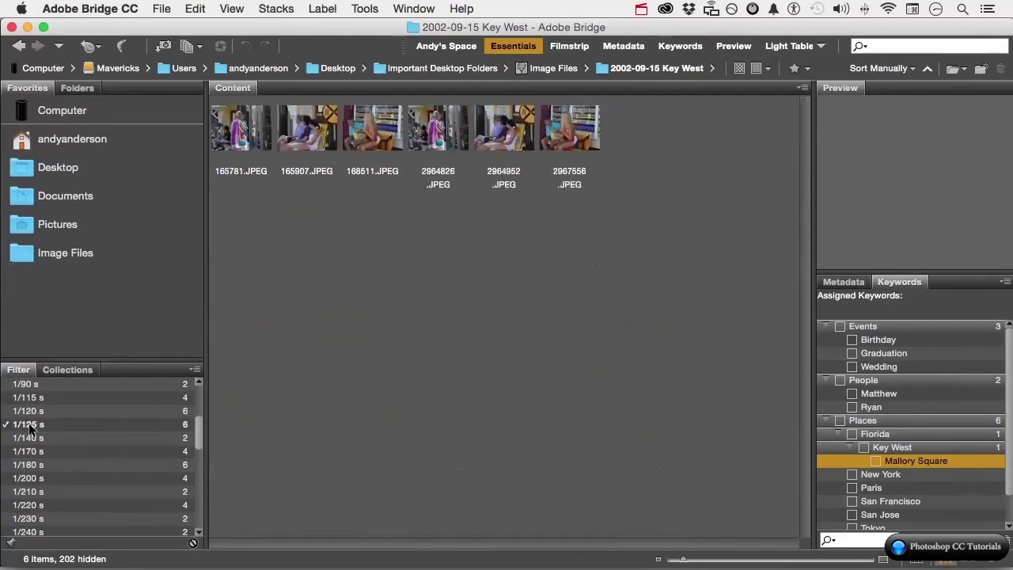
pyautogui.click(29, 426)
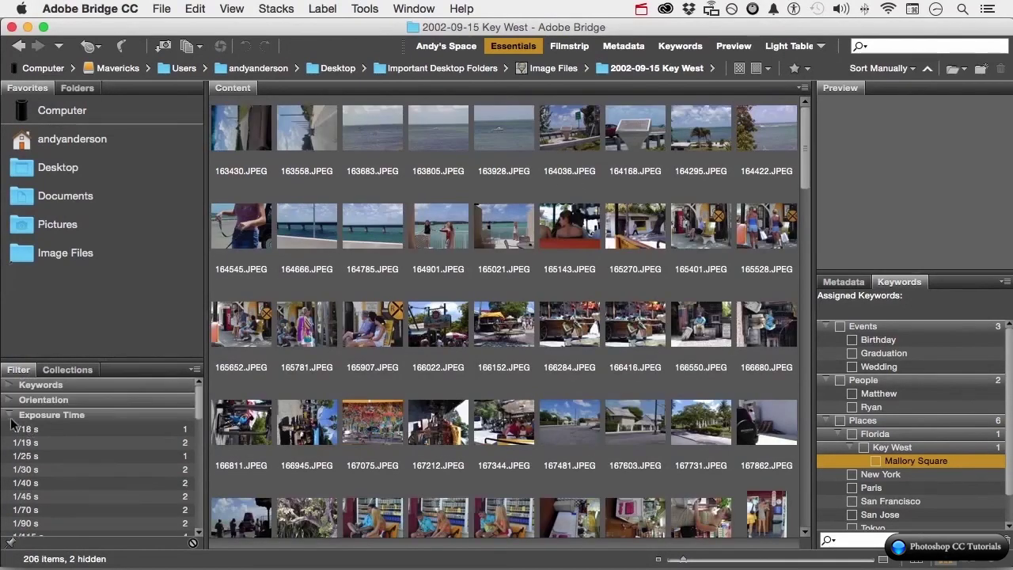
pyautogui.click(10, 415)
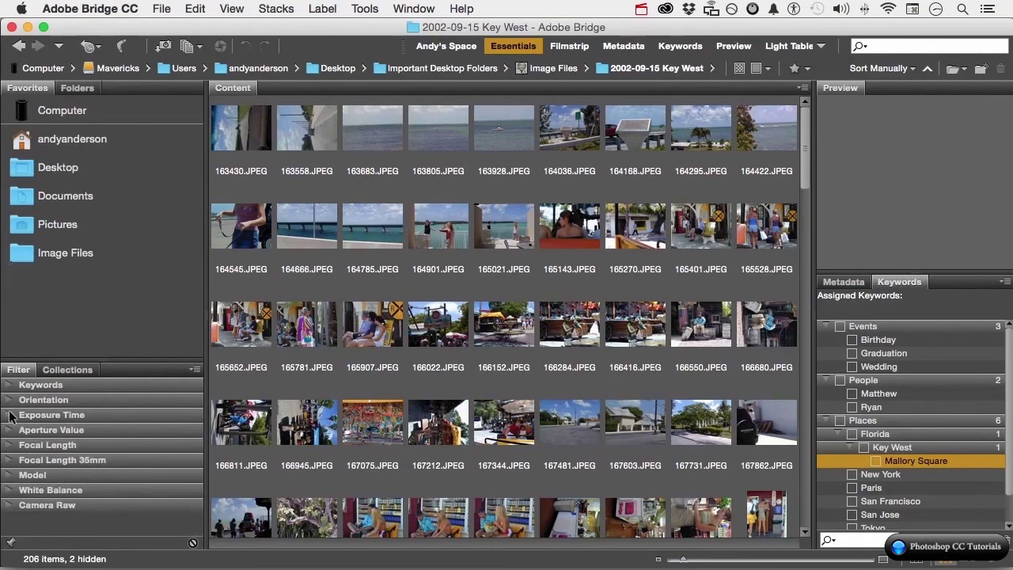